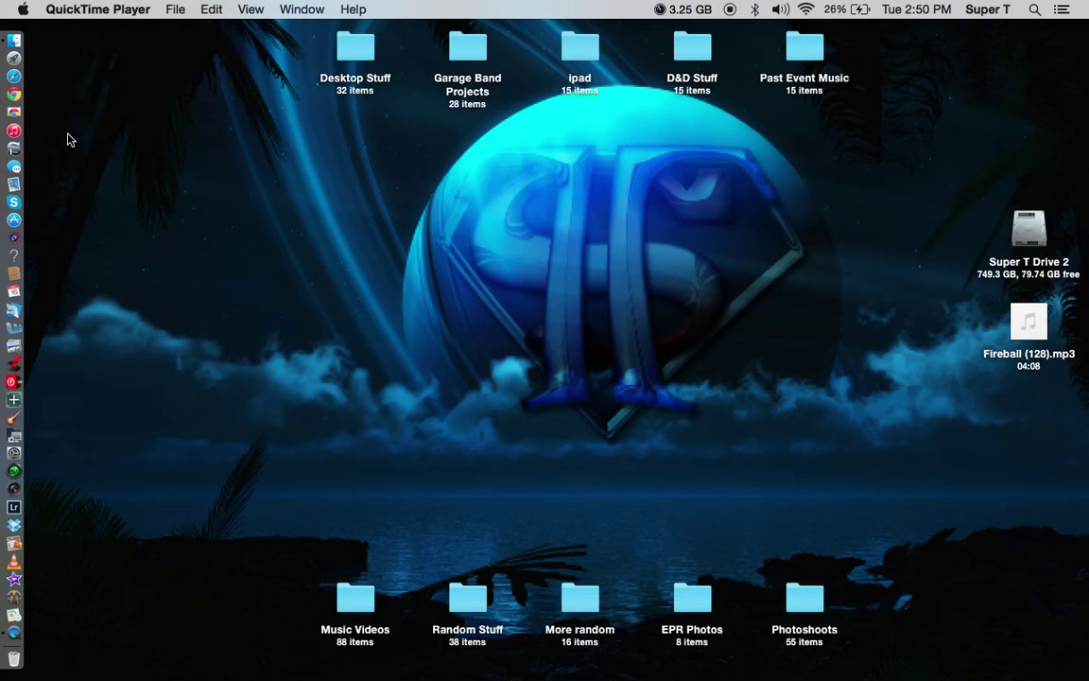
# Step: Launch Audio MIDI Setup from Launchpad to see the existing cdj 400 aggregate device
pyautogui.click(17, 60)
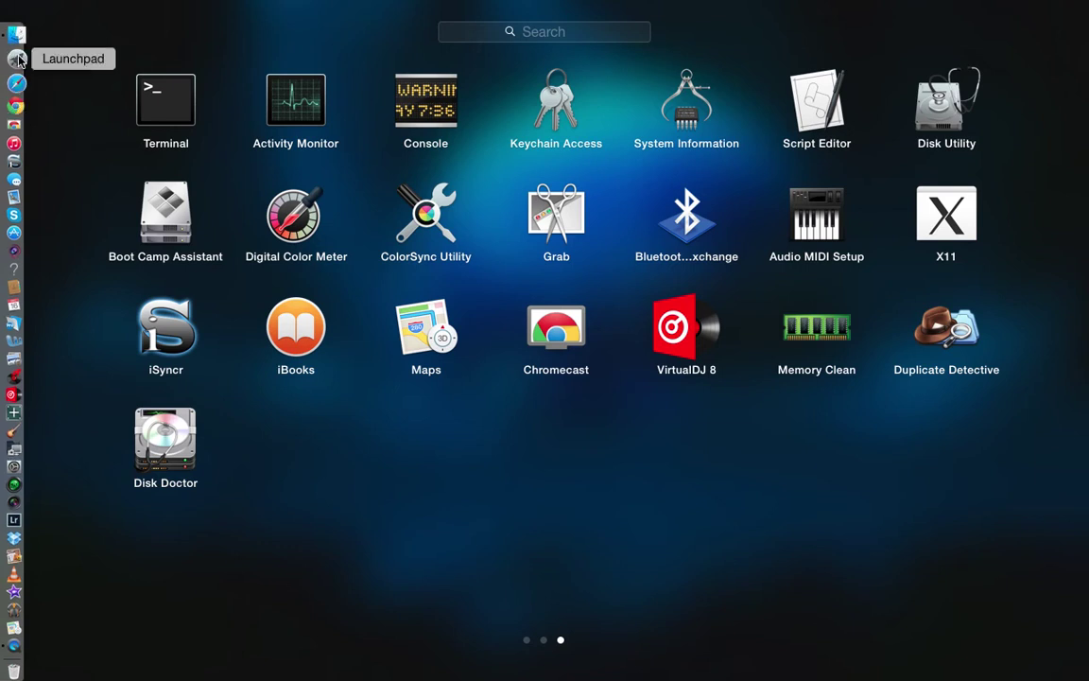
pyautogui.hscroll(-2, 291, 186)
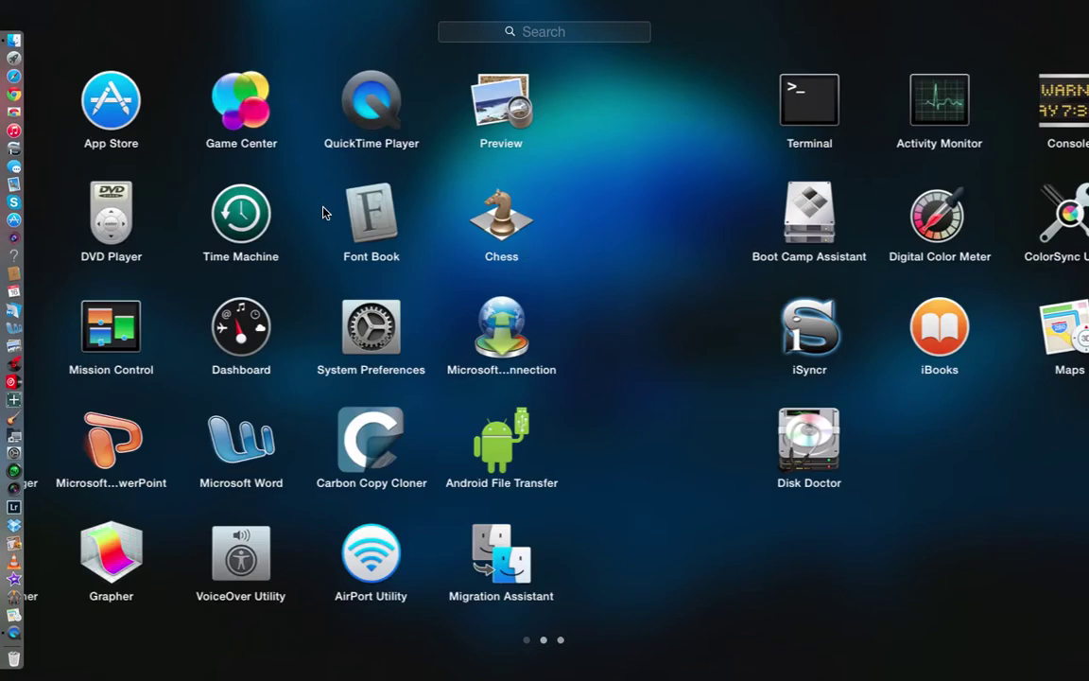
pyautogui.hscroll(2, 324, 212)
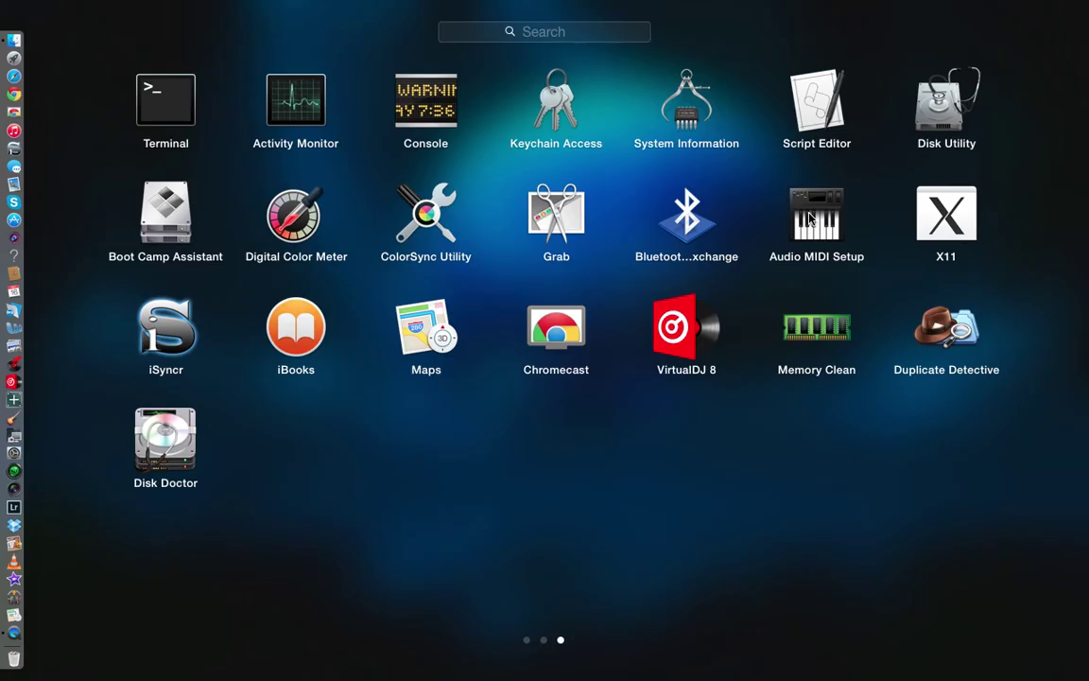
pyautogui.click(810, 217)
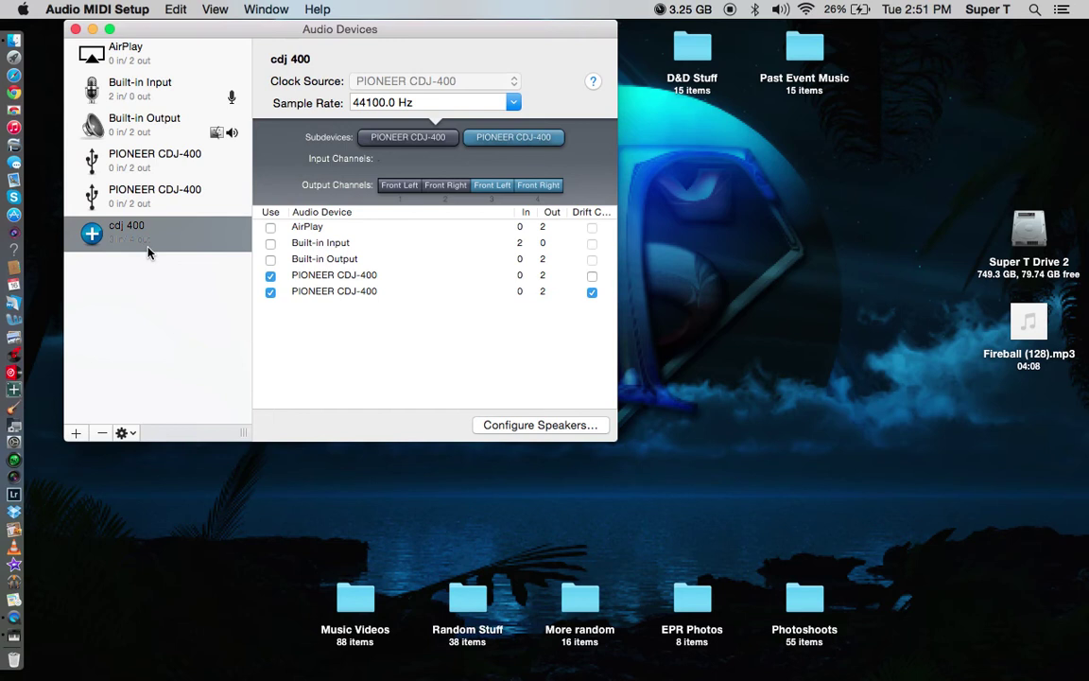
# Step: Delete the old cdj 400 aggregate device from the audio devices list
pyautogui.click(103, 433)
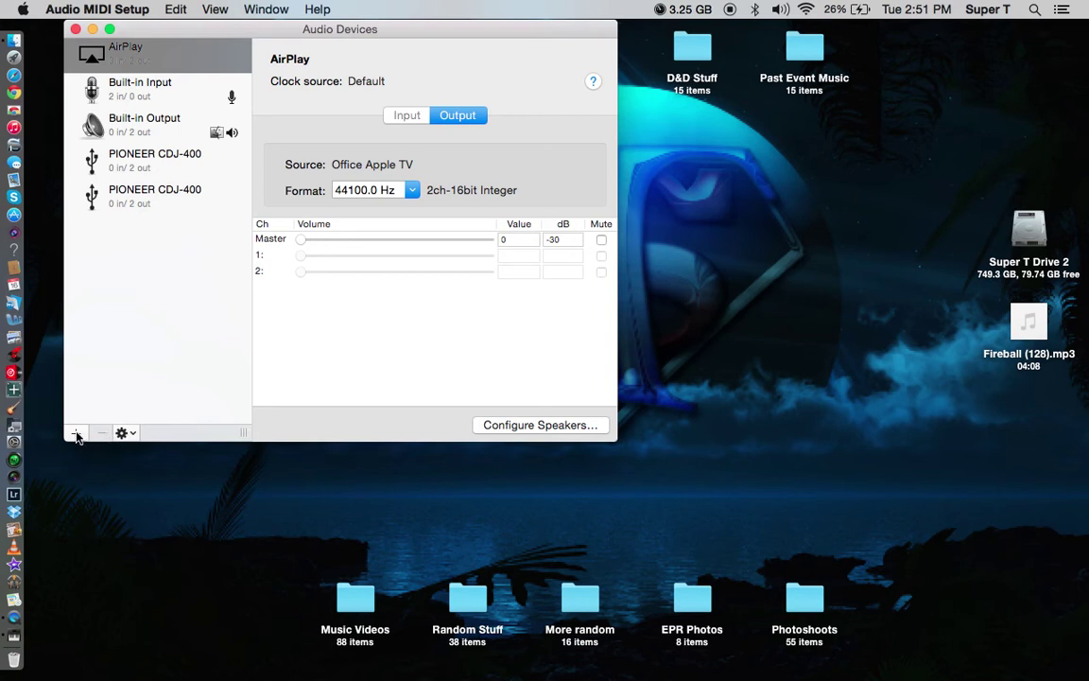
pyautogui.click(76, 434)
# Step: Create a new aggregate device and rename it 'Cdj 400'
pyautogui.click(101, 450)
pyautogui.click(173, 230)
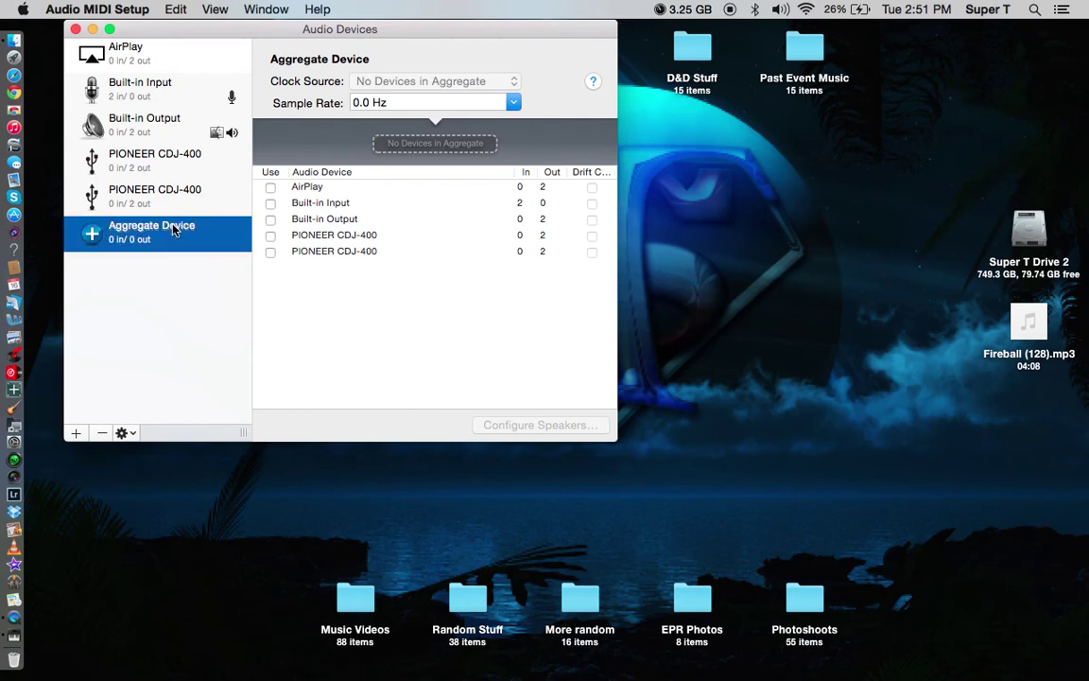
pyautogui.click(173, 230)
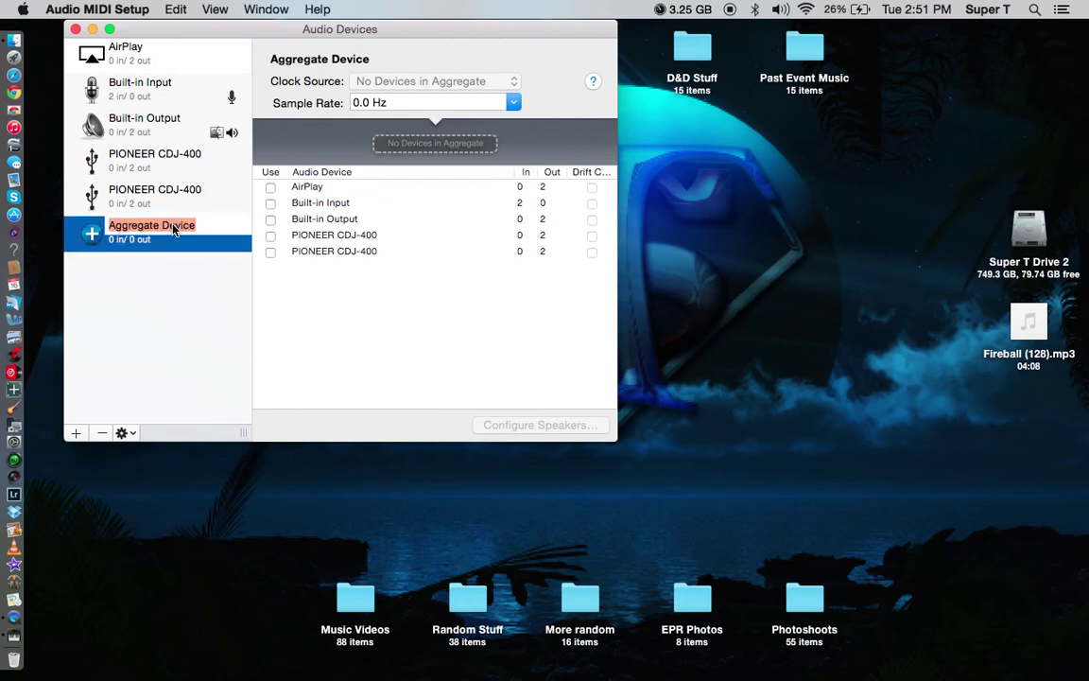
pyautogui.write('Cdj')
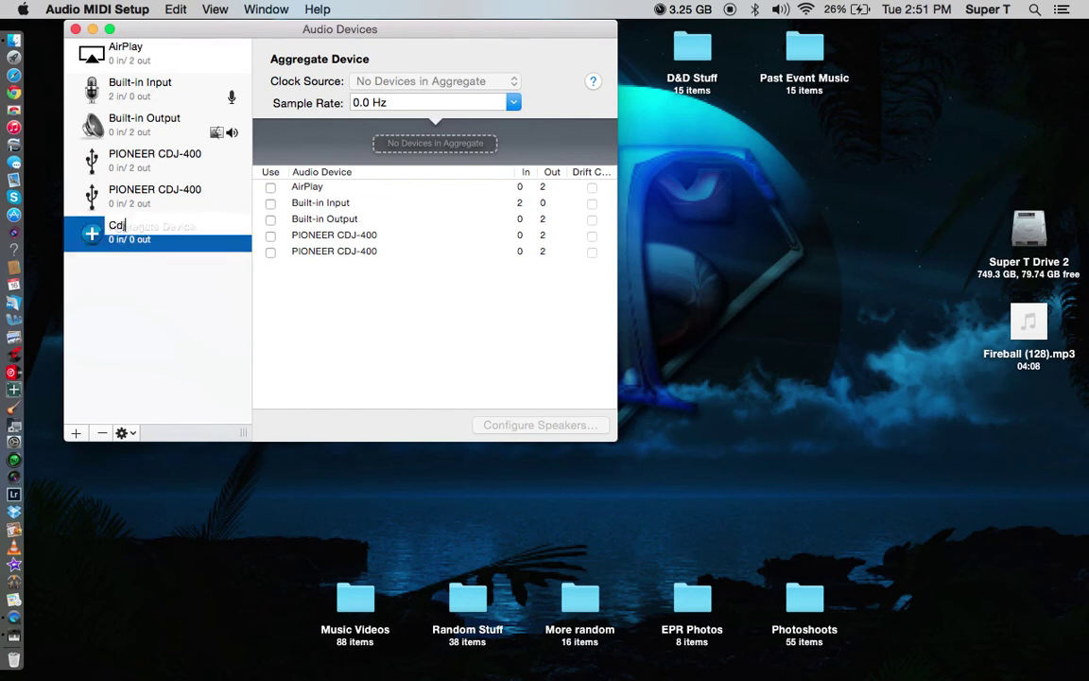
pyautogui.write(' 400')
pyautogui.press('Return')
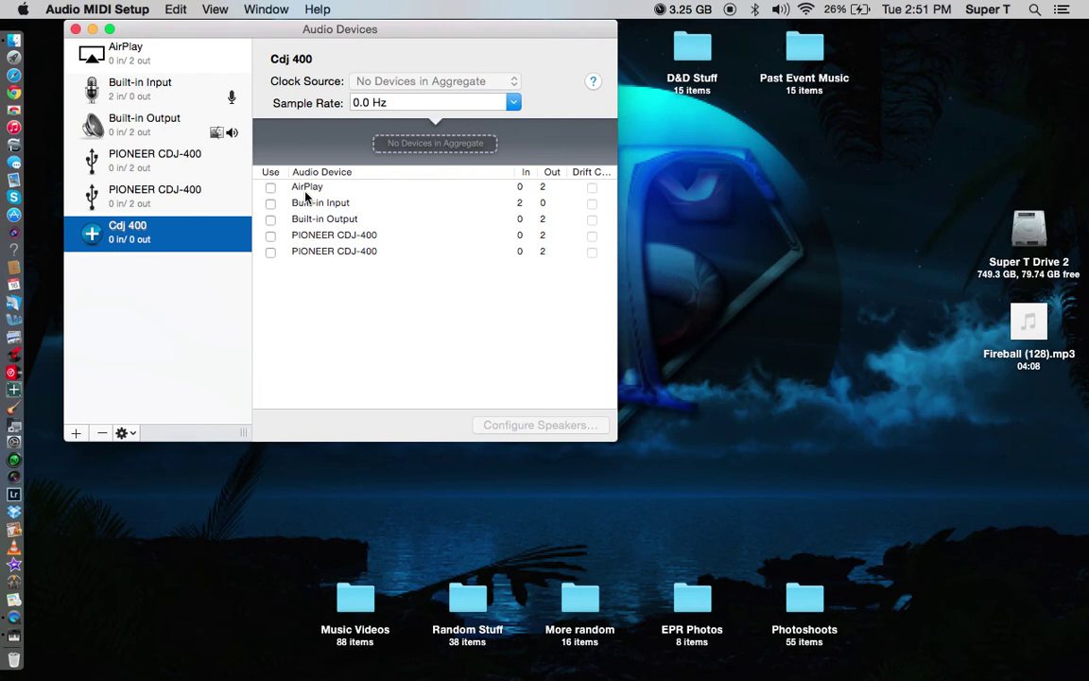
# Step: Add both PIONEER CDJ-400 units to Cdj 400 and quit Audio MIDI Setup
pyautogui.click(271, 236)
pyautogui.click(271, 292)
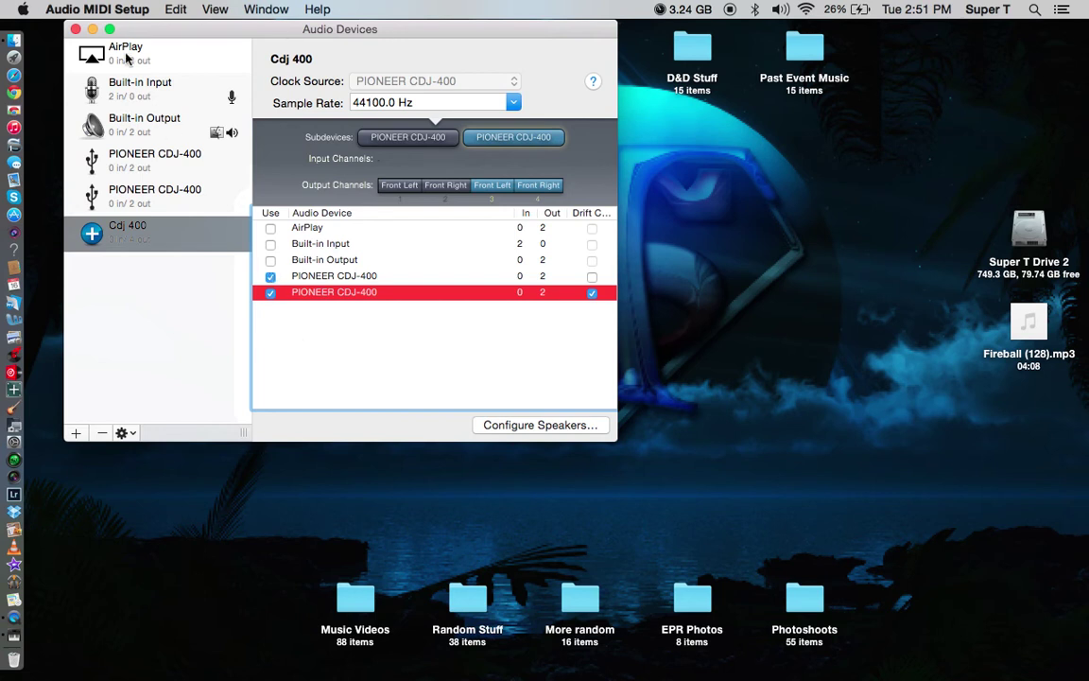
pyautogui.press('super+q')
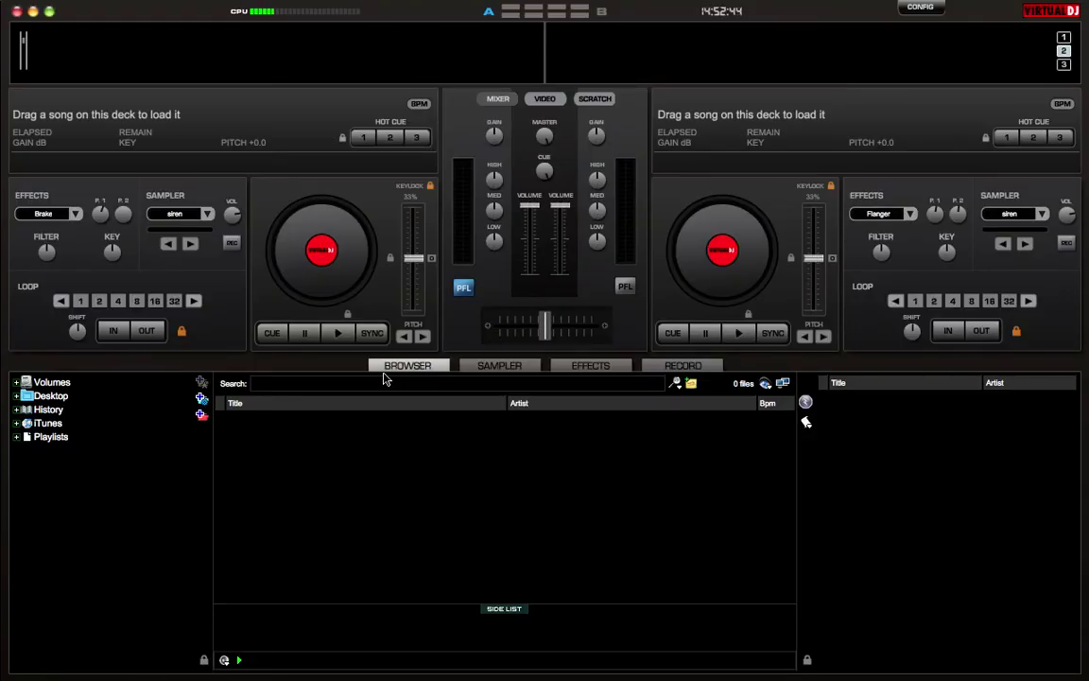
# Step: In Sound Setup, set Inputs to NONE and Outputs to EXTERNAL MIXER
pyautogui.click(917, 8)
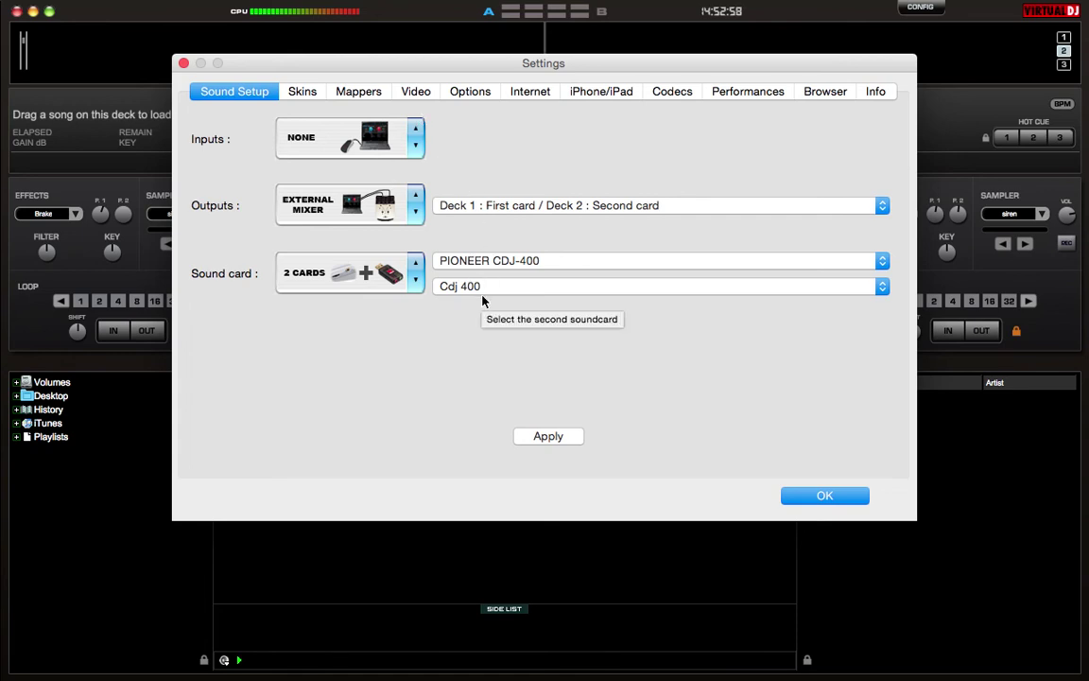
pyautogui.click(416, 140)
pyautogui.click(418, 140)
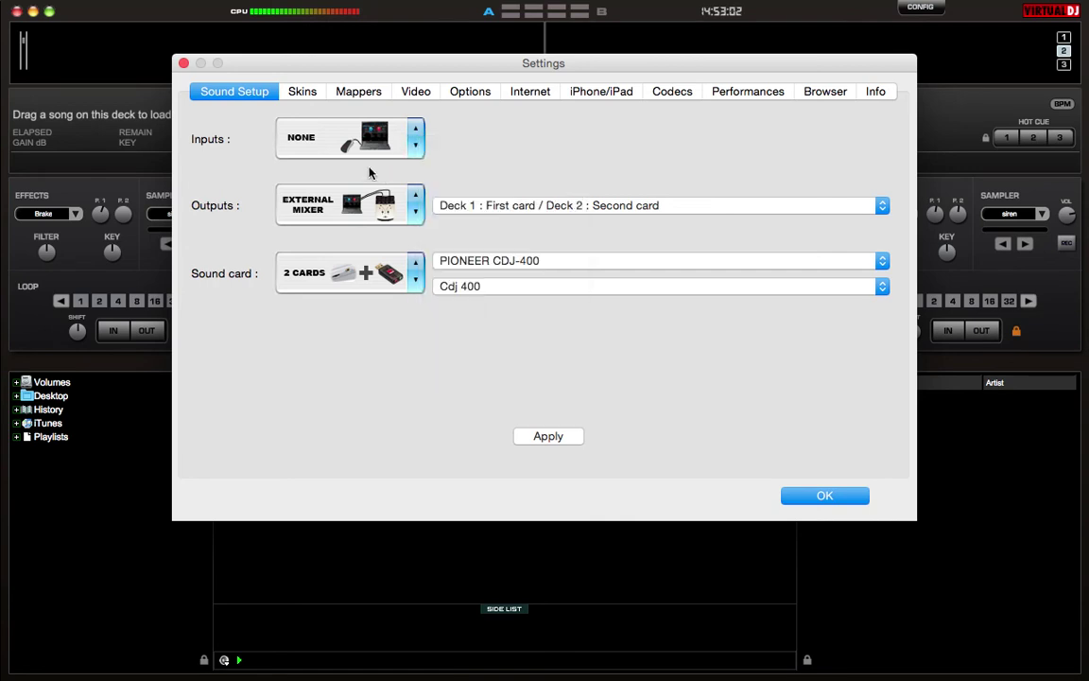
pyautogui.click(416, 206)
pyautogui.click(354, 378)
# Step: Use two sound cards, PIONEER CDJ-400 and Cdj 400, apply, then reopen the settings
pyautogui.click(511, 261)
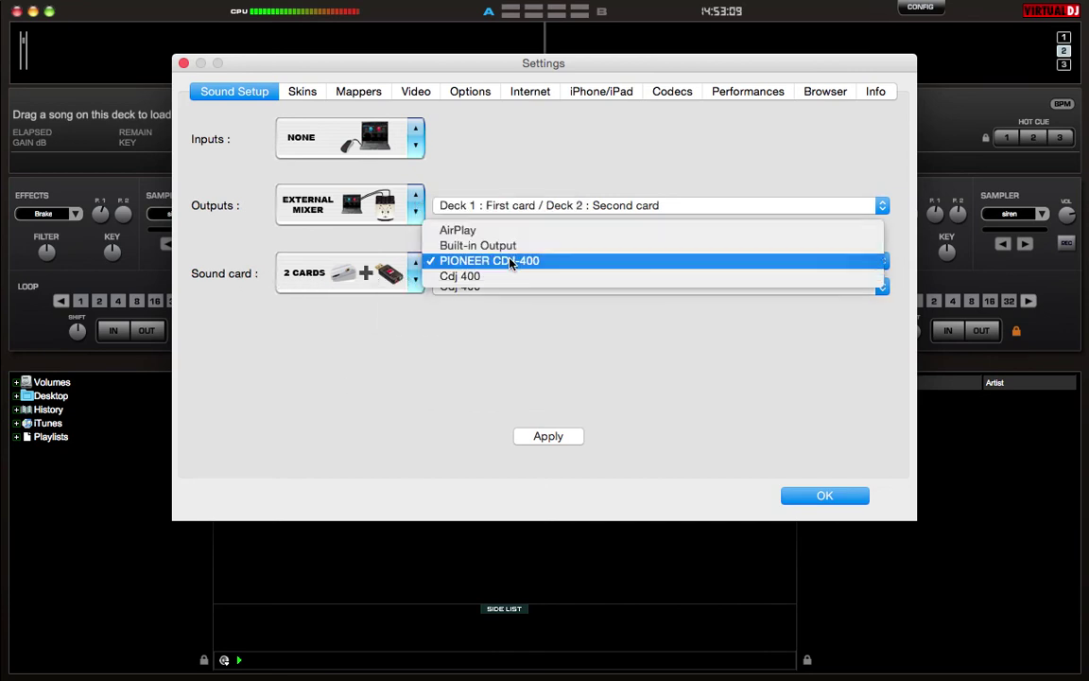
pyautogui.click(511, 261)
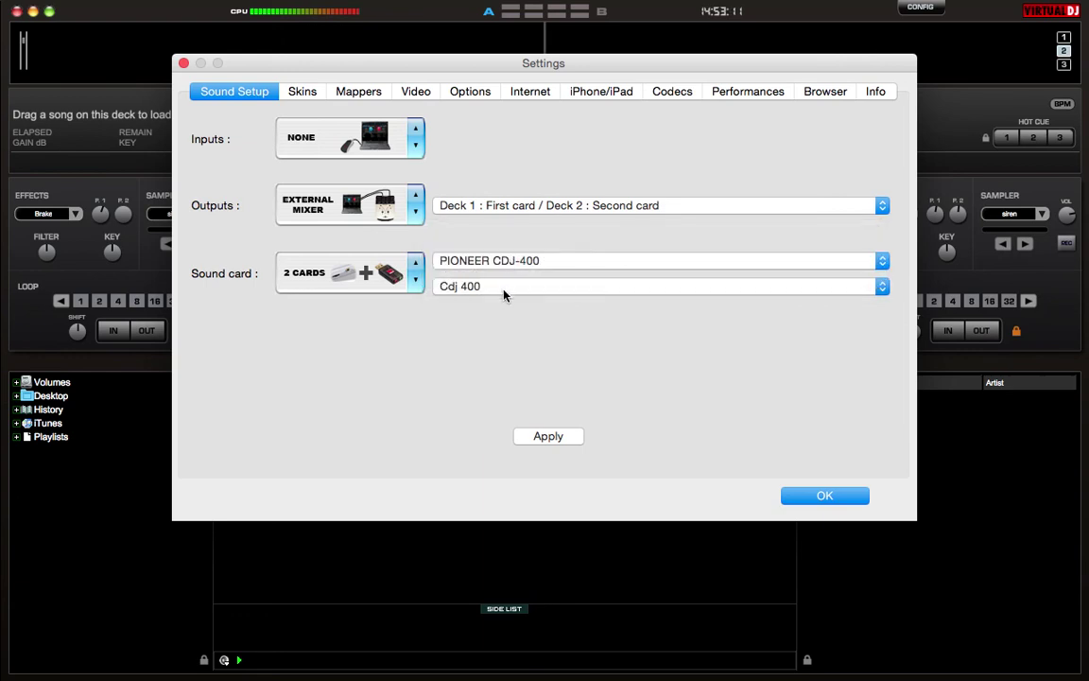
pyautogui.click(499, 287)
pyautogui.click(500, 289)
pyautogui.click(550, 438)
pyautogui.click(826, 497)
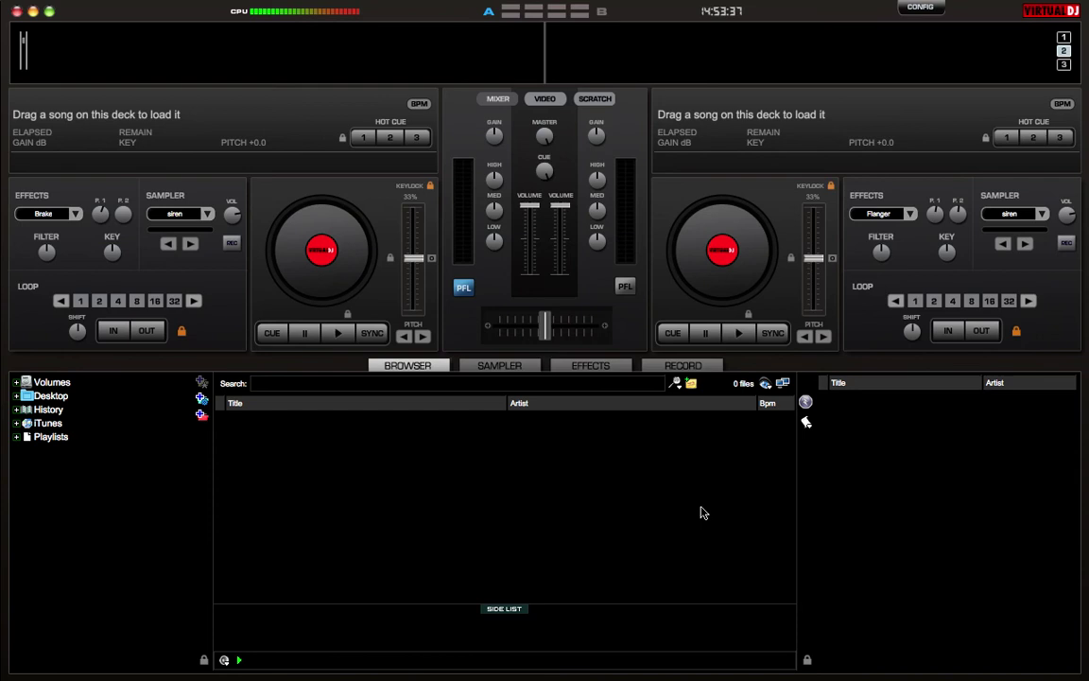
pyautogui.click(913, 8)
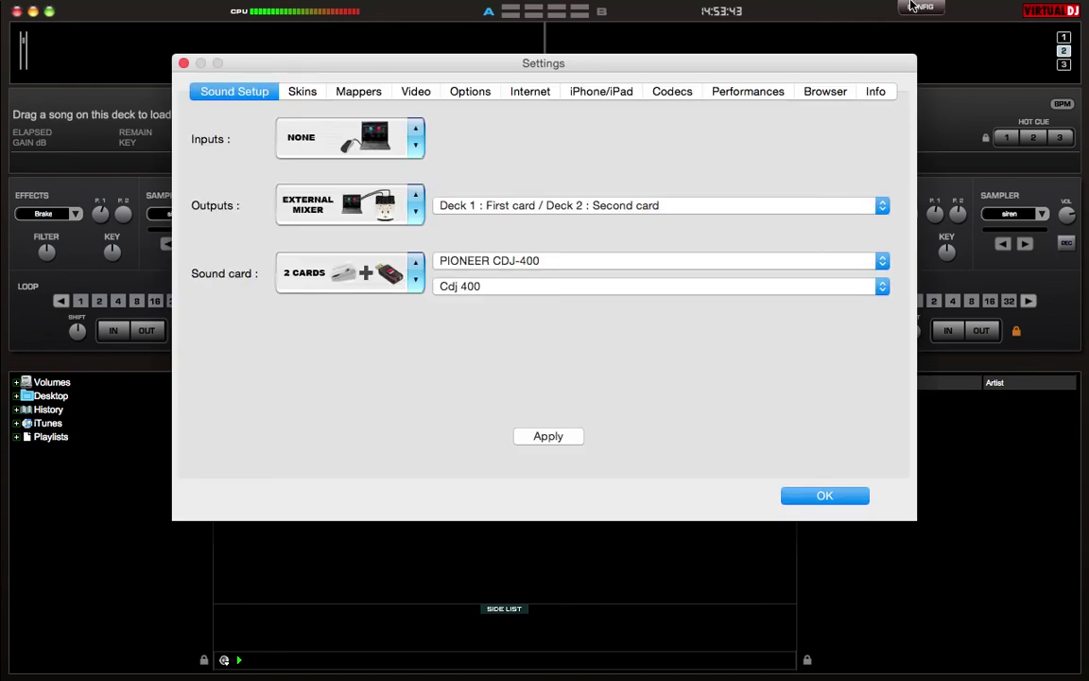
# Step: Verify in the CDJ-400 mapper's Deck Assignment that the CDJ400s drive Deck 1 and Deck 2
pyautogui.click(359, 91)
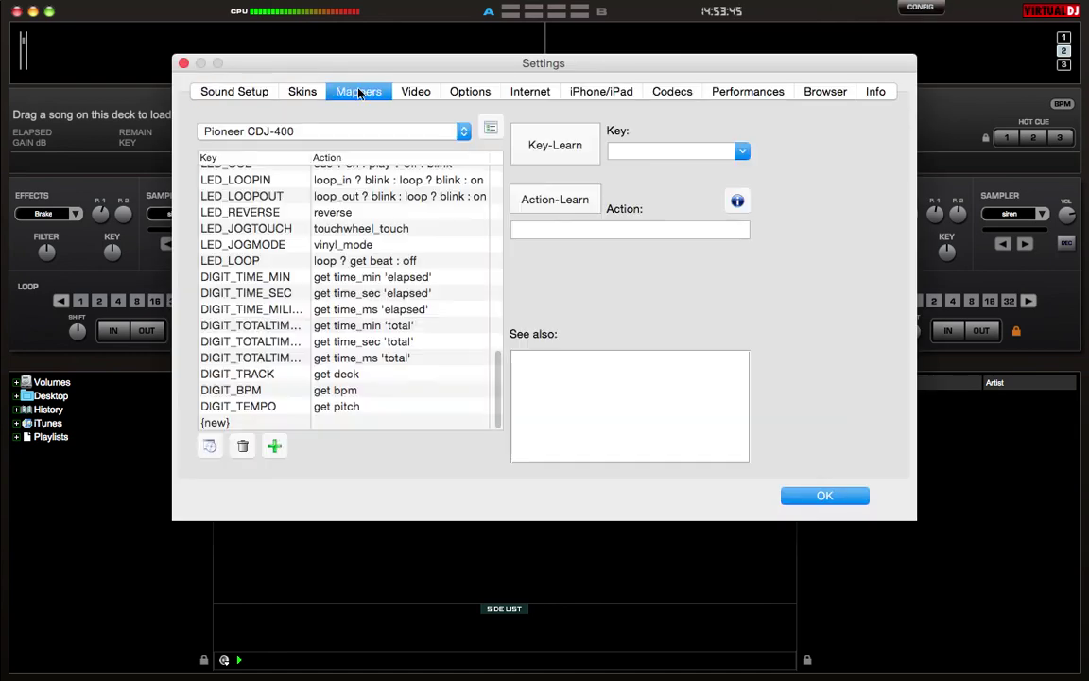
pyautogui.click(490, 131)
pyautogui.moveTo(542, 168)
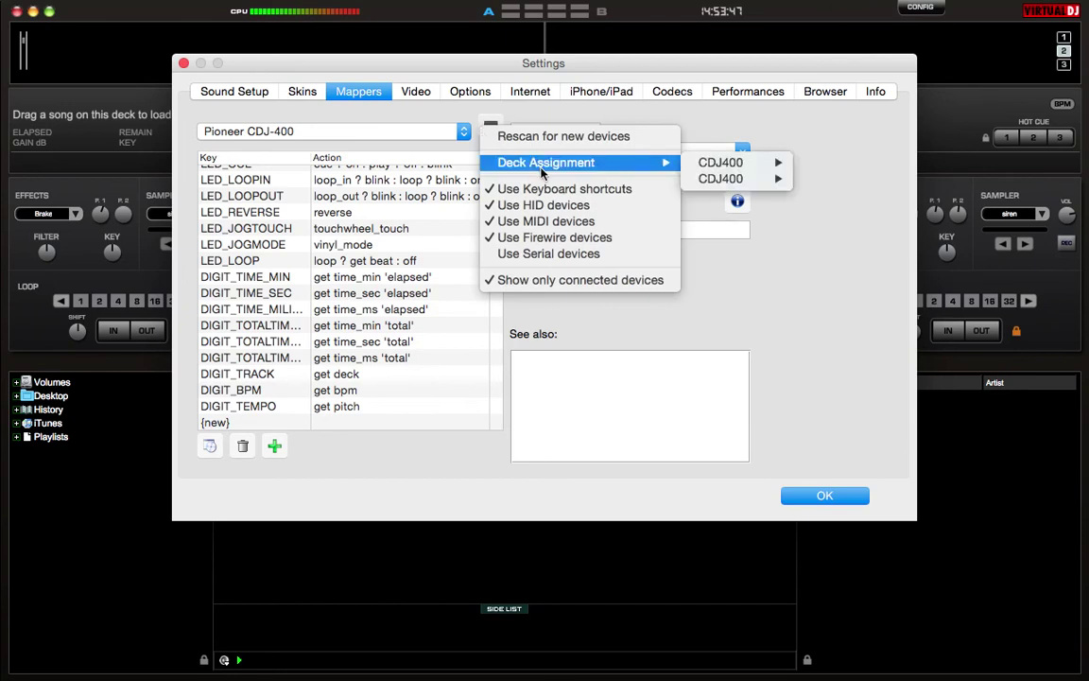
pyautogui.moveTo(729, 181)
pyautogui.moveTo(754, 164)
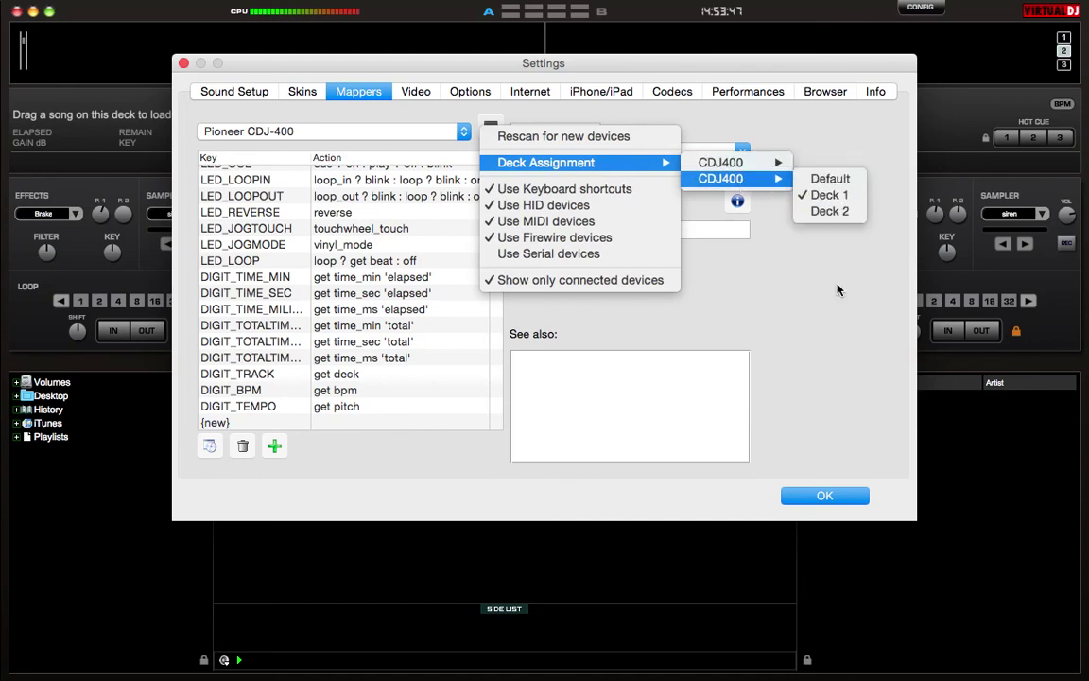
pyautogui.click(804, 497)
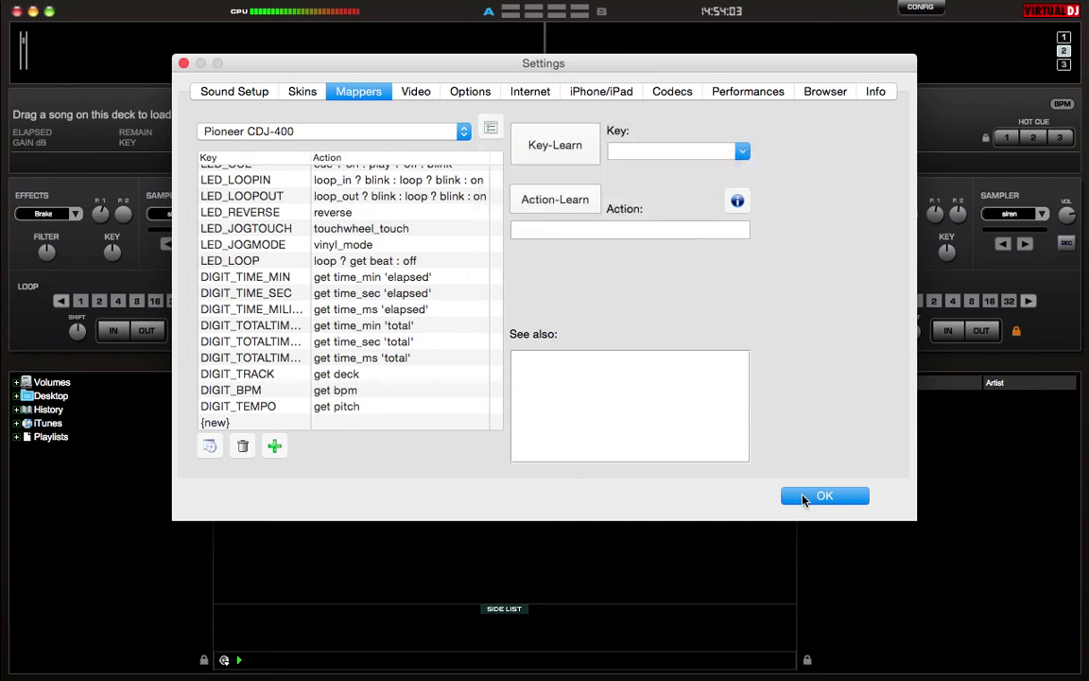
pyautogui.click(804, 497)
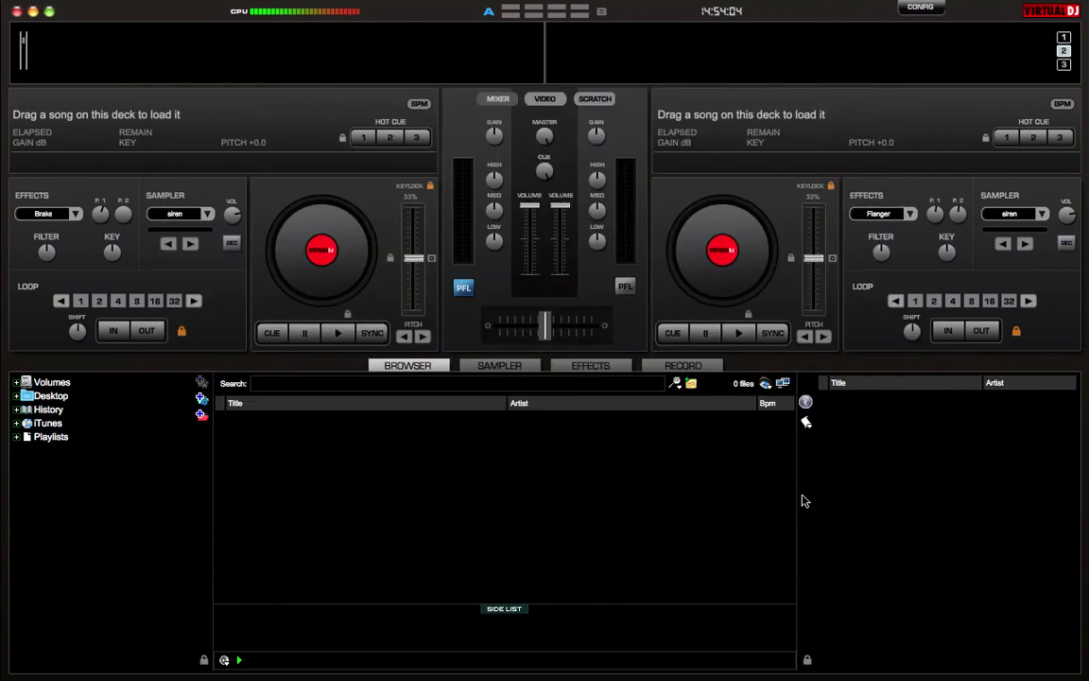
# Step: Load Higher & Higher and Save Room from the 3 Dinner R&B playlist onto decks 1 and 2
pyautogui.click(16, 424)
pyautogui.click(83, 560)
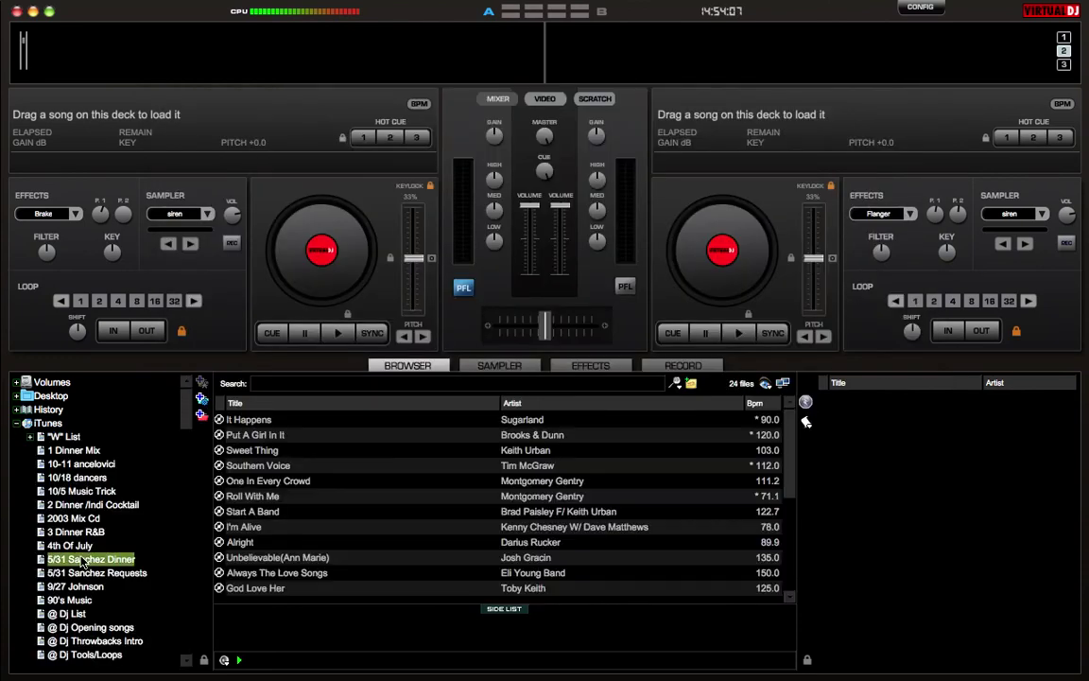
pyautogui.click(79, 533)
pyautogui.moveTo(236, 514); pyautogui.dragTo(311, 230)
pyautogui.moveTo(321, 465); pyautogui.dragTo(740, 219)
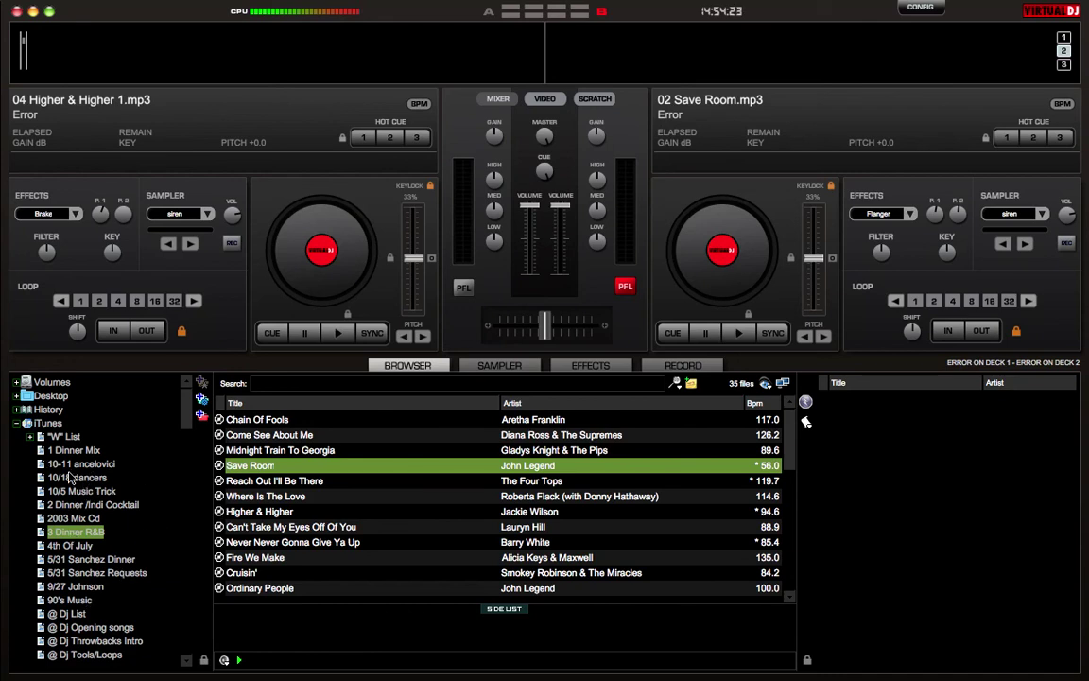
# Step: From @ Dj List, load You Make Me Feel (PeteDown remix) and You & I in Brazil
pyautogui.click(63, 614)
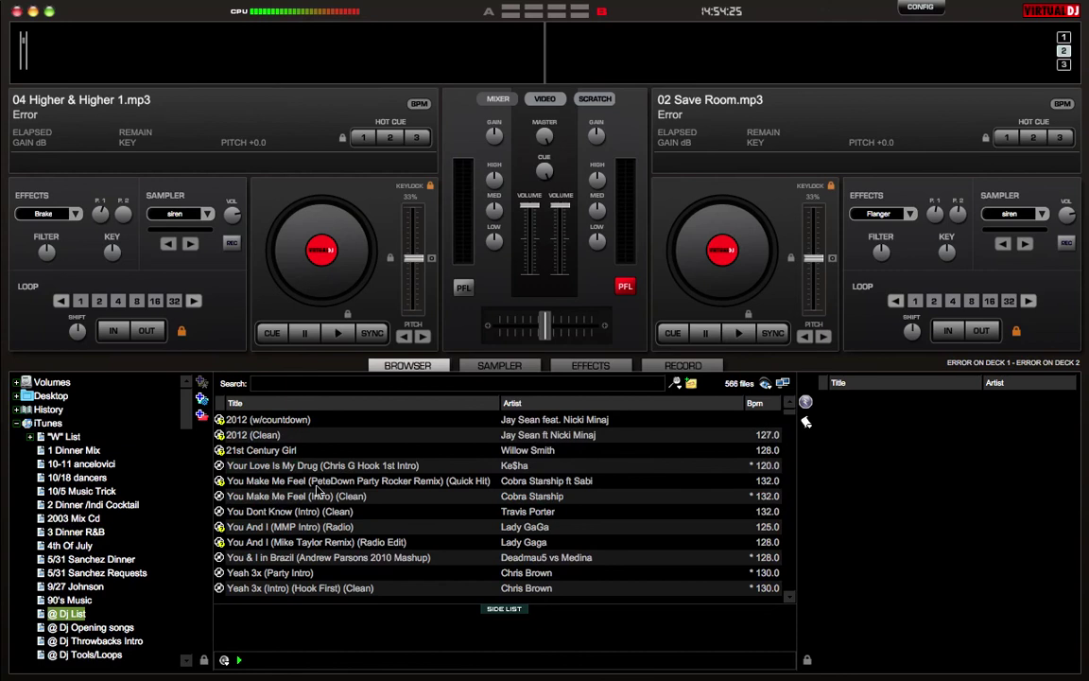
pyautogui.moveTo(324, 209); pyautogui.dragTo(324, 209)
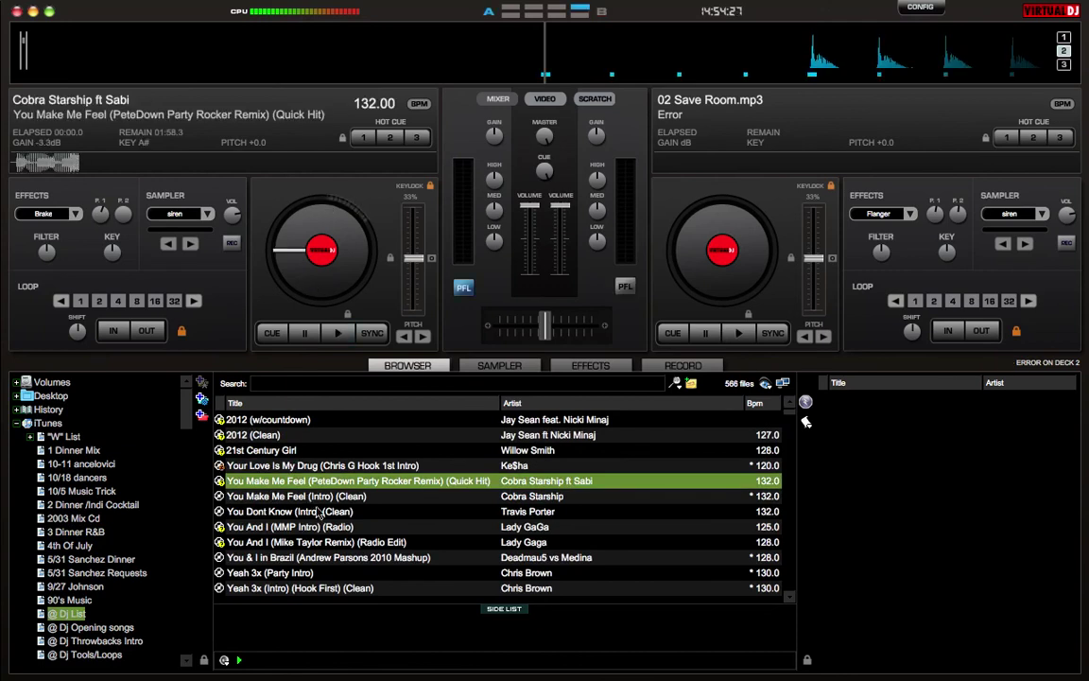
pyautogui.moveTo(312, 557); pyautogui.dragTo(782, 219)
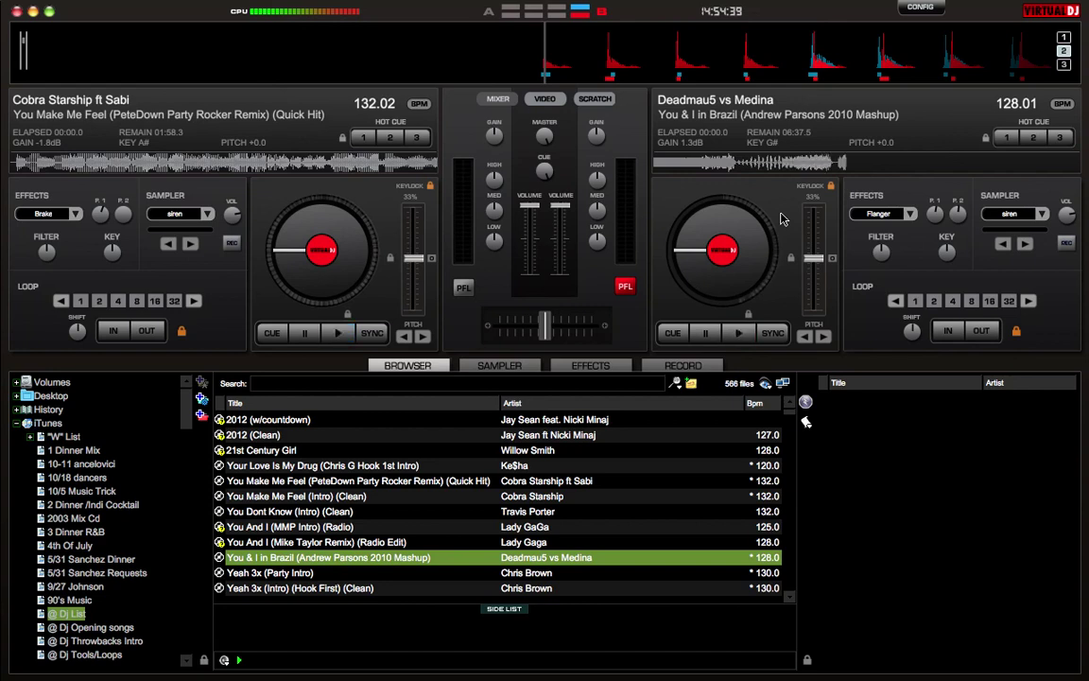
# Step: Play and stop deck 1, then play You & I in Brazil on deck 2
pyautogui.press('space')
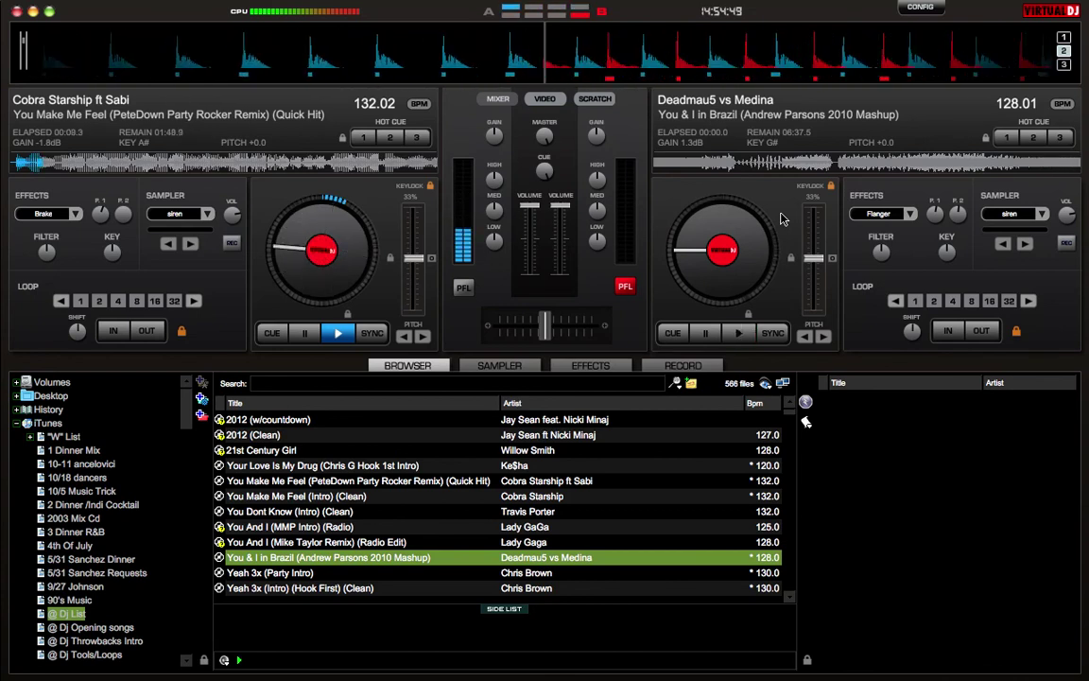
pyautogui.press('Home')
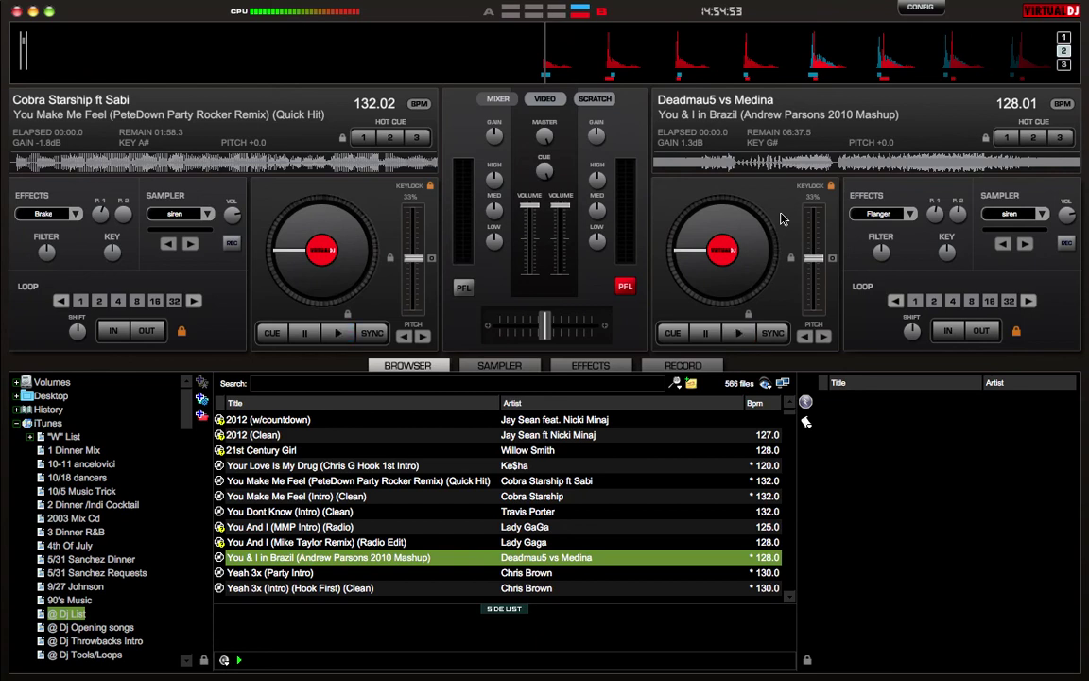
pyautogui.press('space')
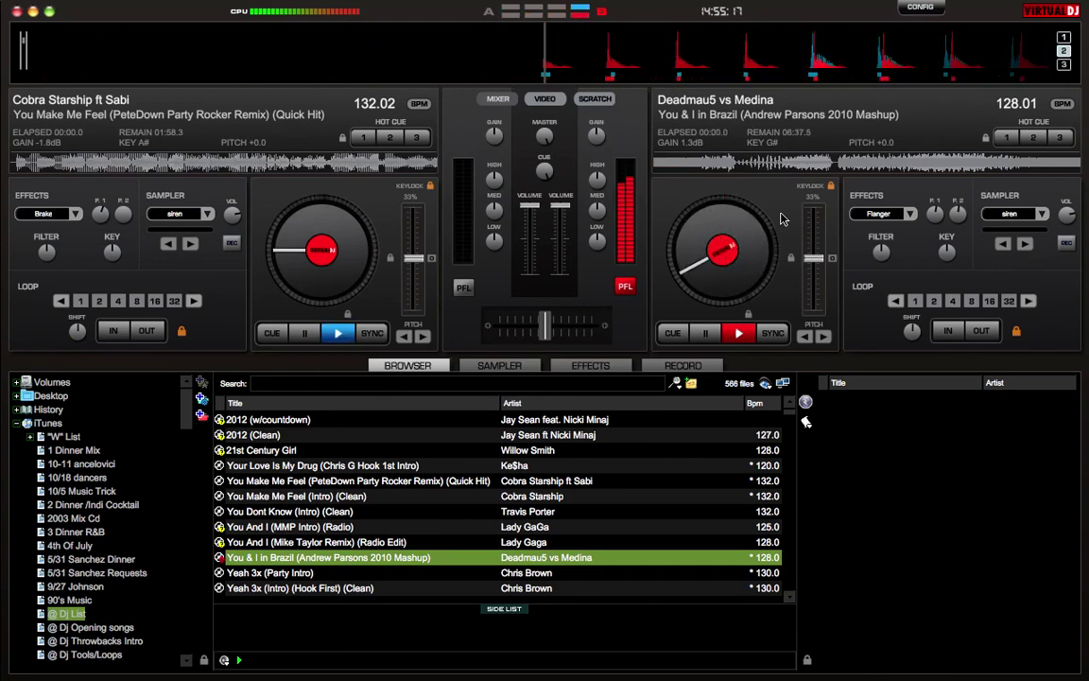
pyautogui.moveTo(1087, 5)
pyautogui.click(945, 10)
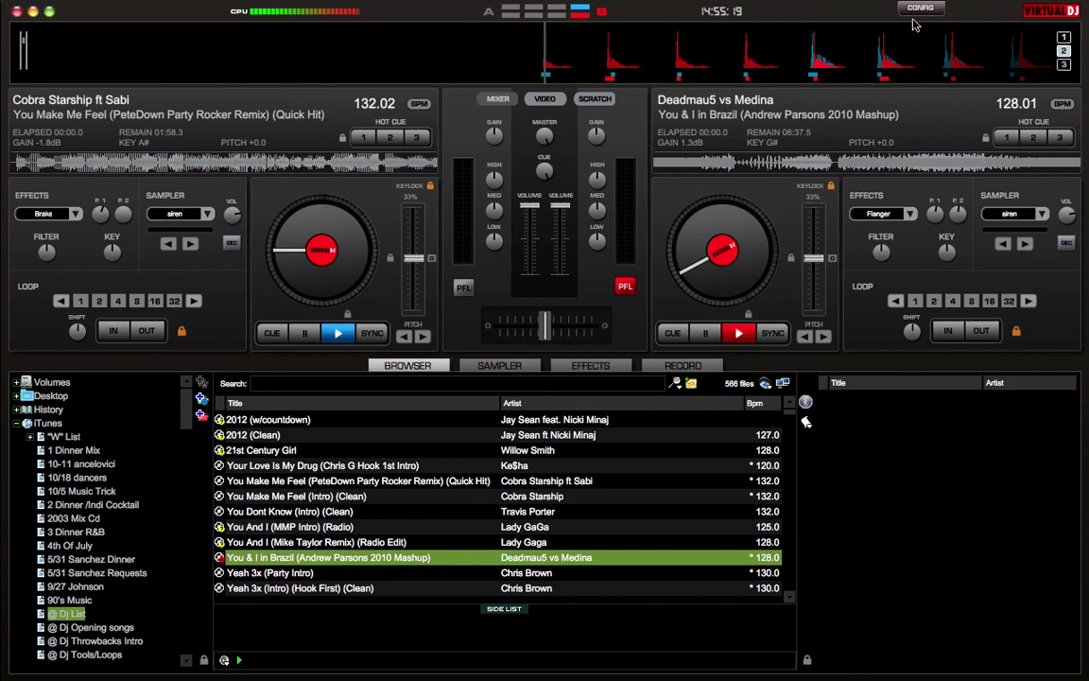
# Step: Order the sound cards Cdj 400 then PIONEER CDJ-400, and test-play and stop the decks
pyautogui.click(915, 21)
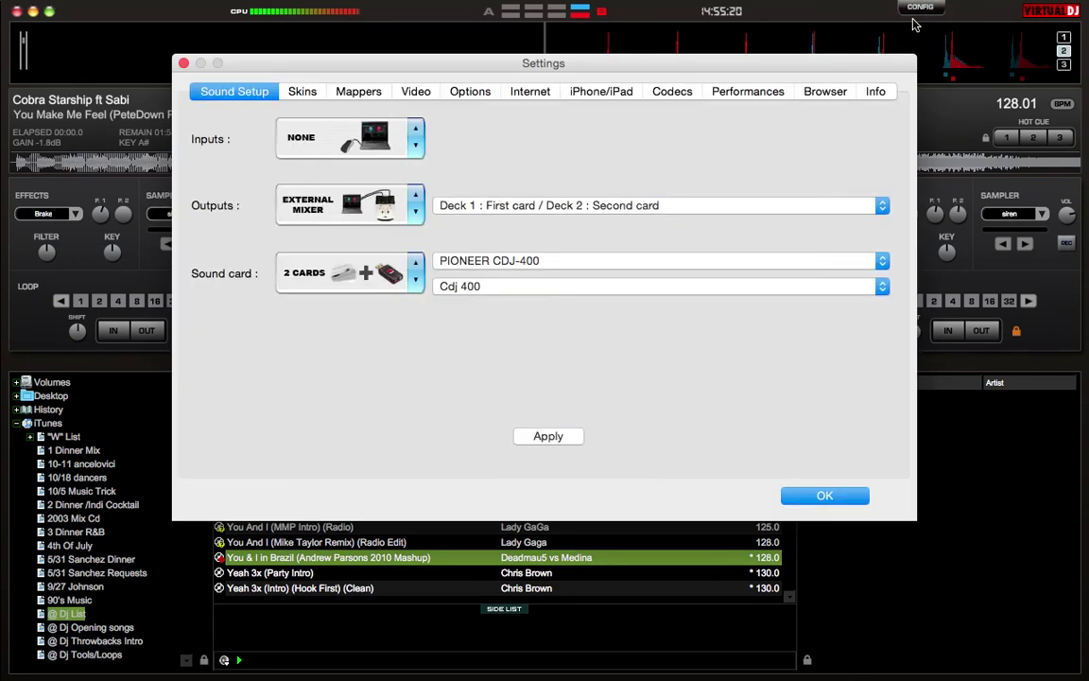
pyautogui.click(549, 262)
pyautogui.click(480, 285)
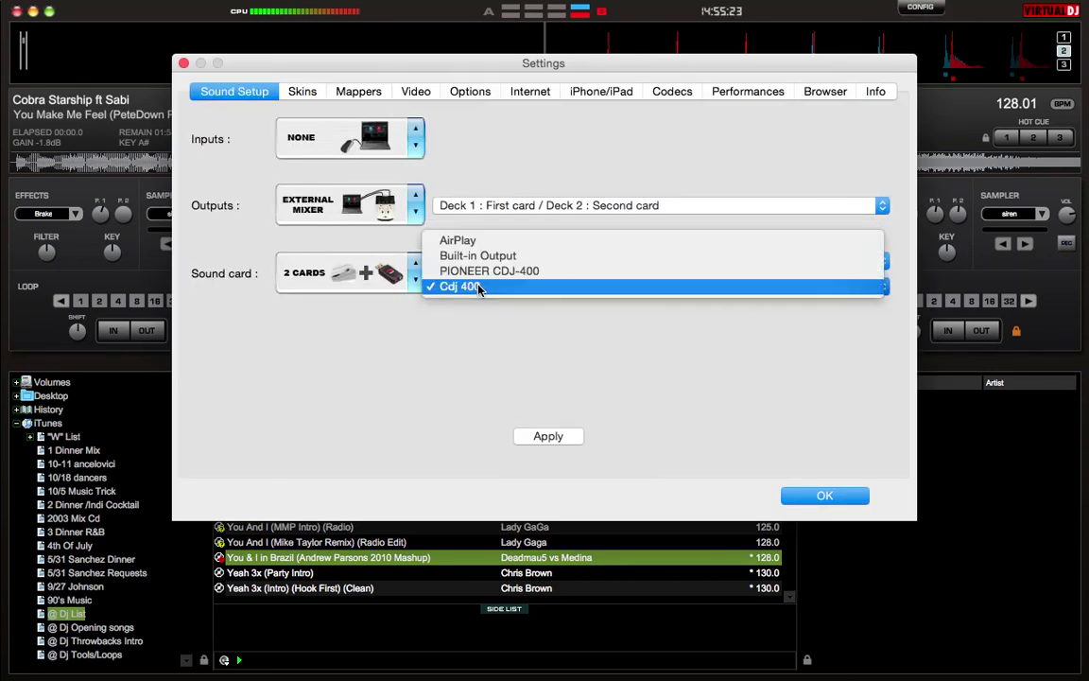
pyautogui.click(484, 271)
pyautogui.click(534, 438)
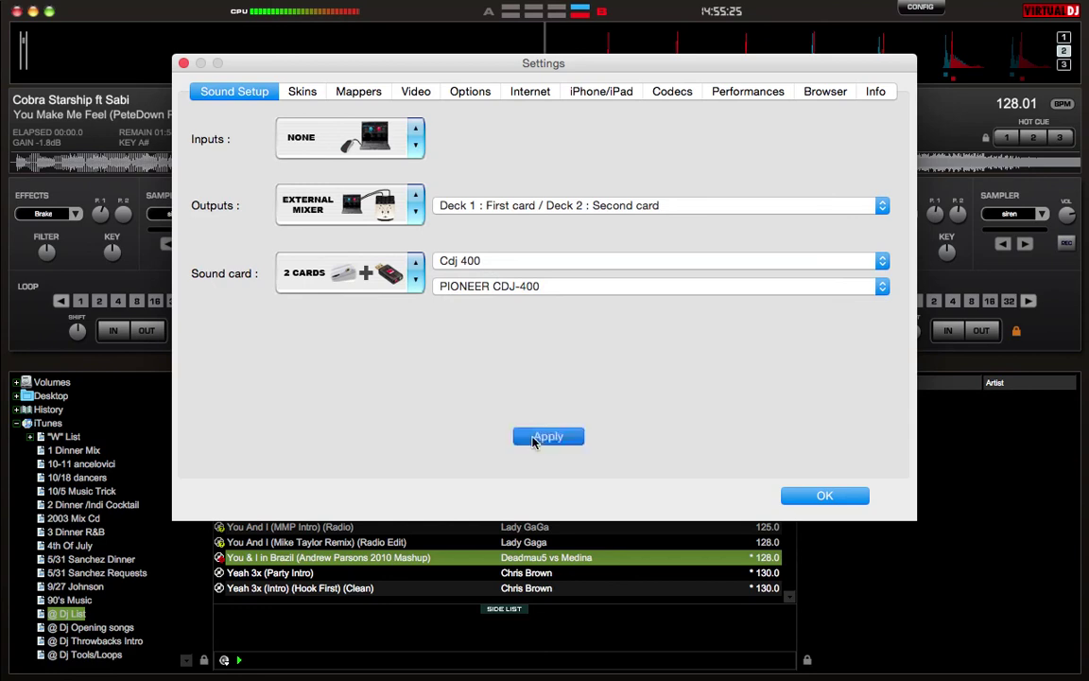
pyautogui.click(828, 496)
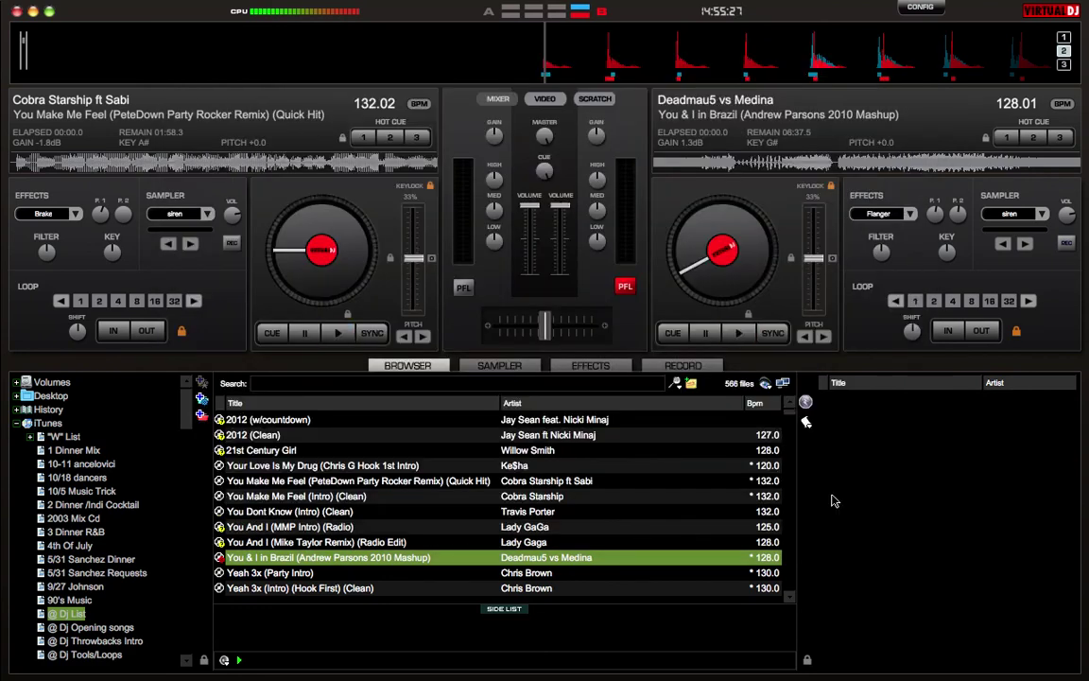
pyautogui.press('space')
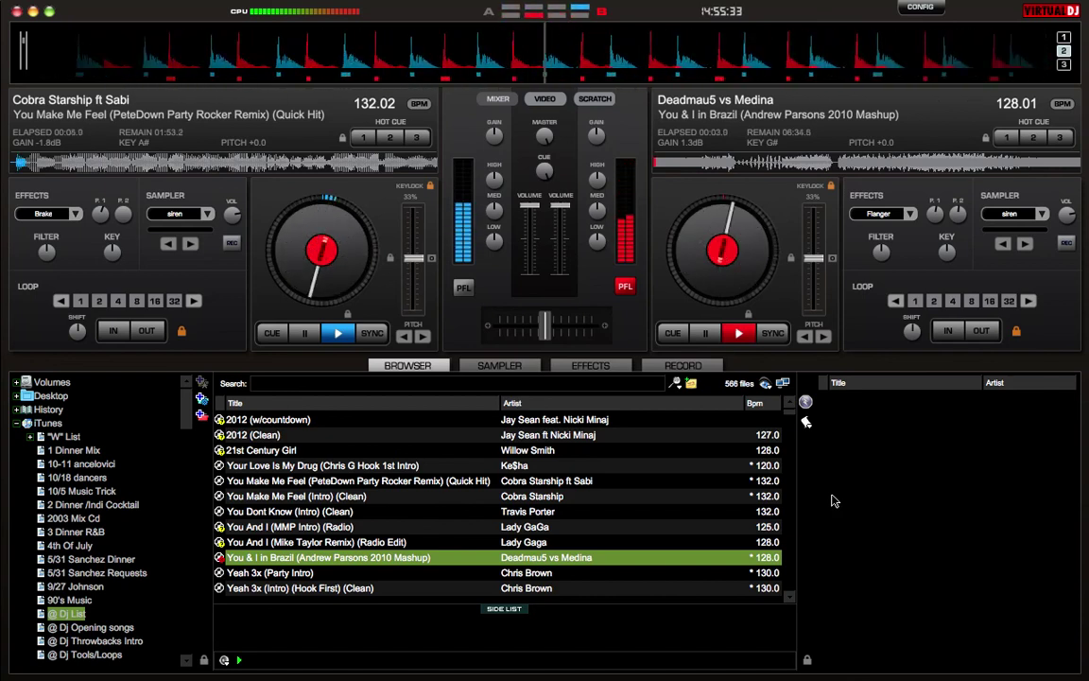
pyautogui.press('space')
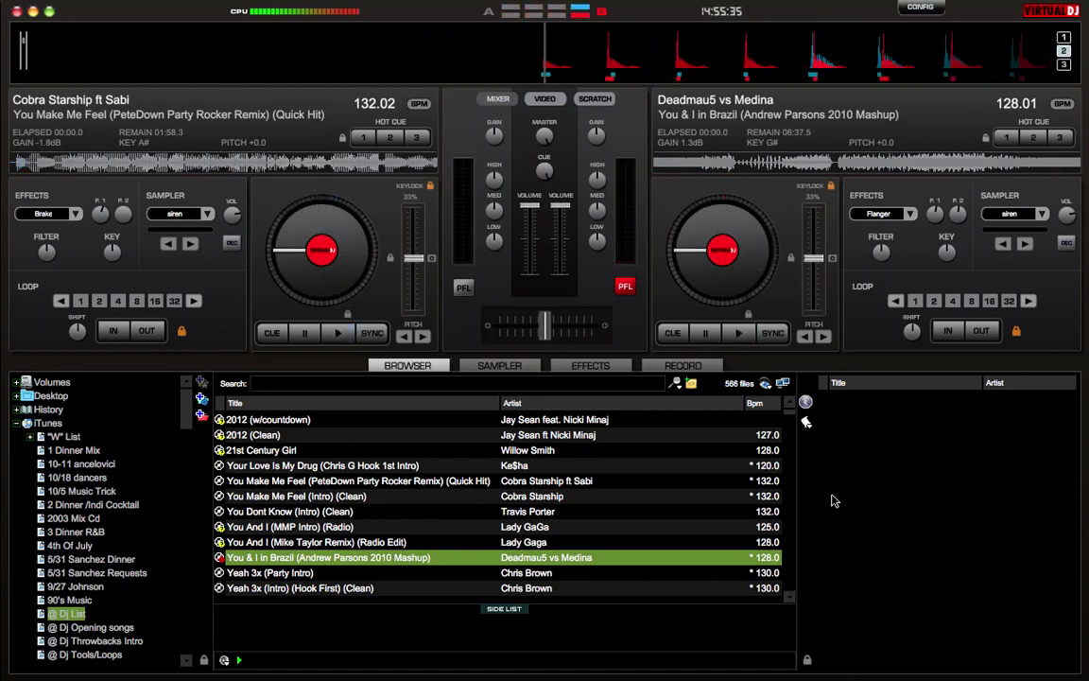